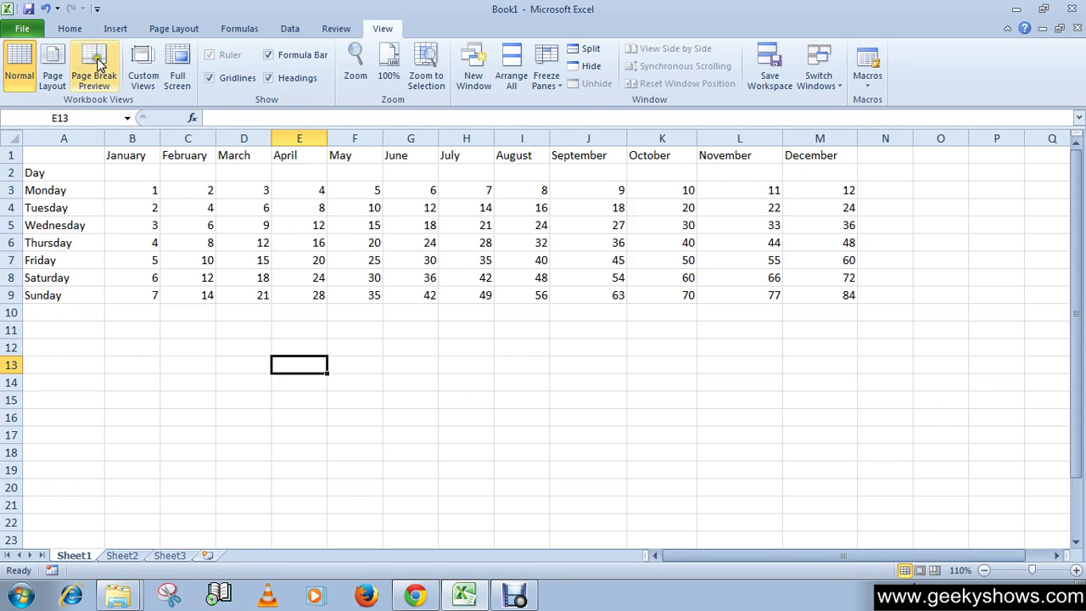
# - Examine the month-by-weekday table in A1:M9 and the available Freeze Panes options
pyautogui.click(69, 27)
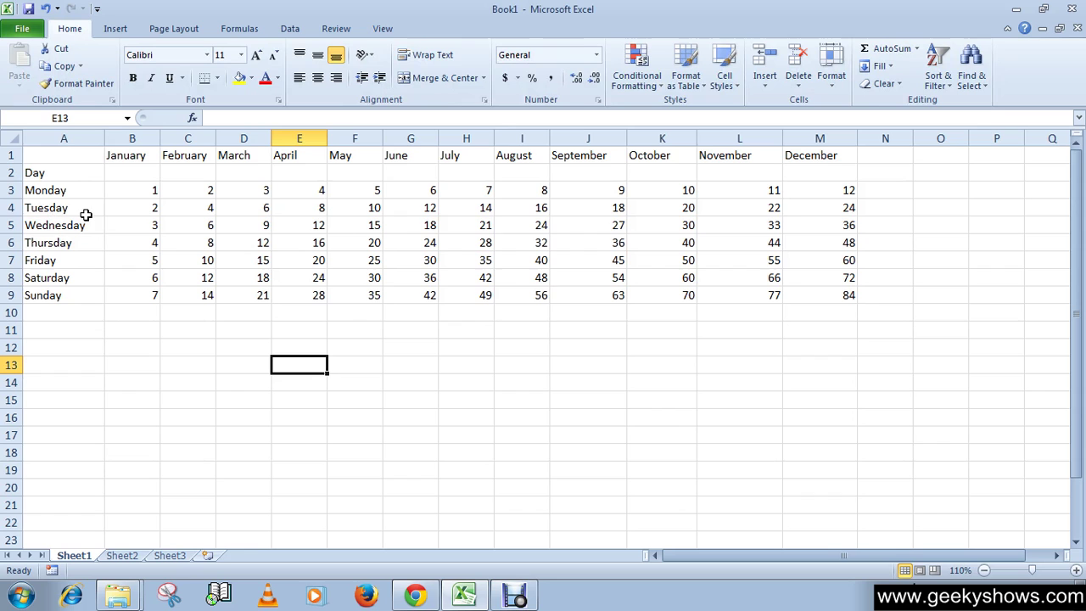
pyautogui.moveTo(56, 157); pyautogui.dragTo(793, 293)
pyautogui.click(671, 381)
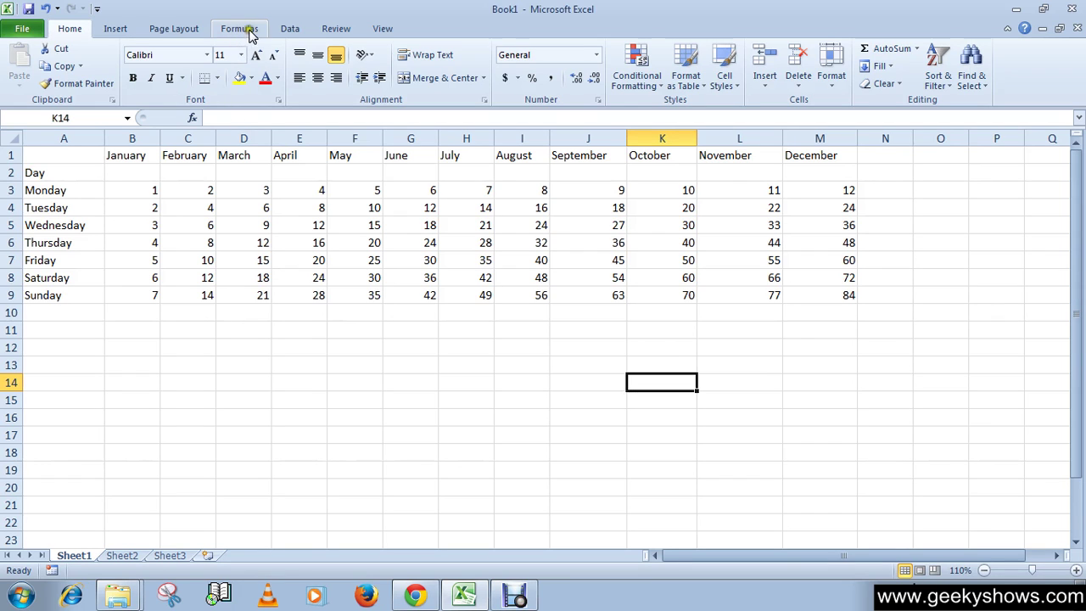
pyautogui.click(378, 29)
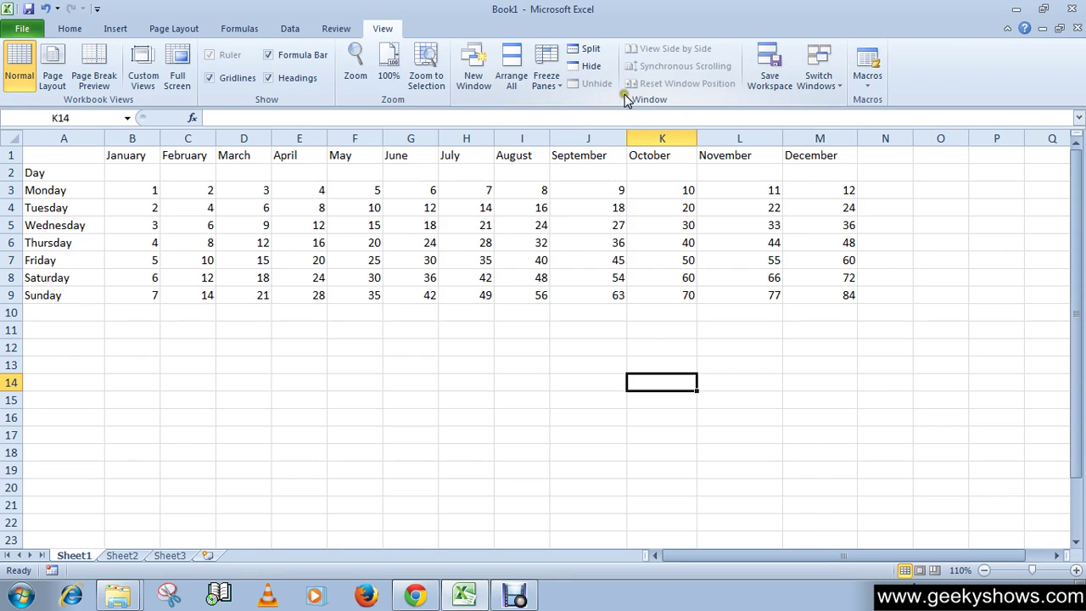
pyautogui.click(559, 89)
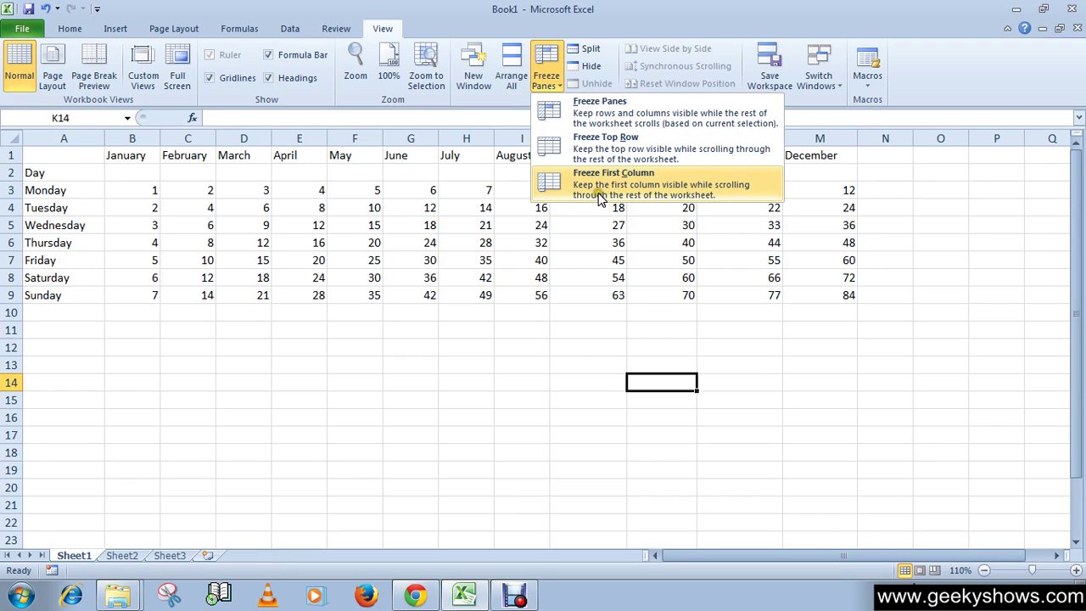
pyautogui.click(433, 403)
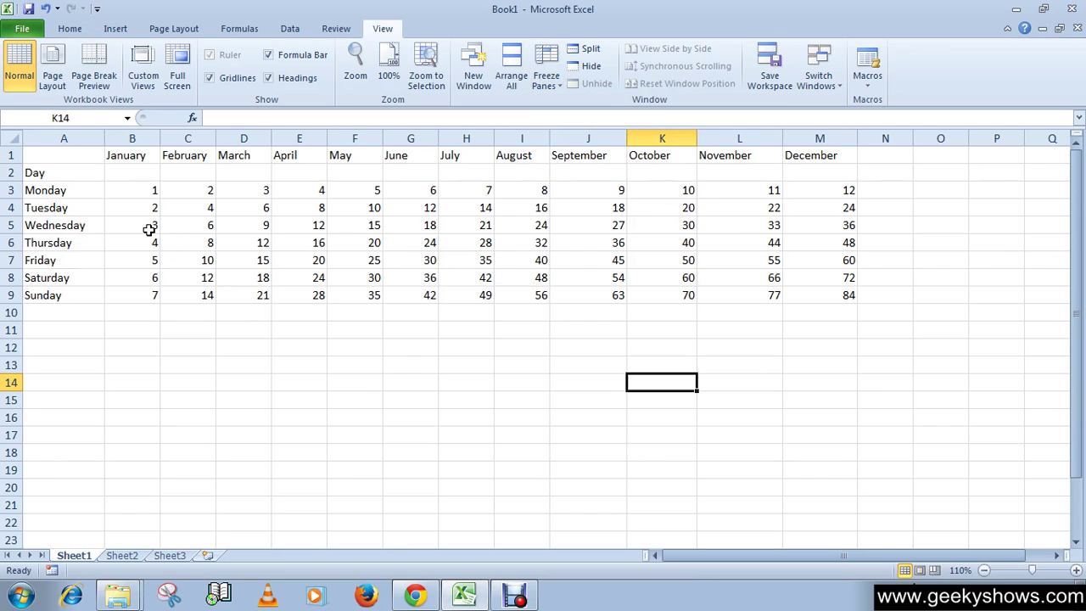
# - Freeze the top row of Sheet1, which holds the month headings
pyautogui.click(12, 155)
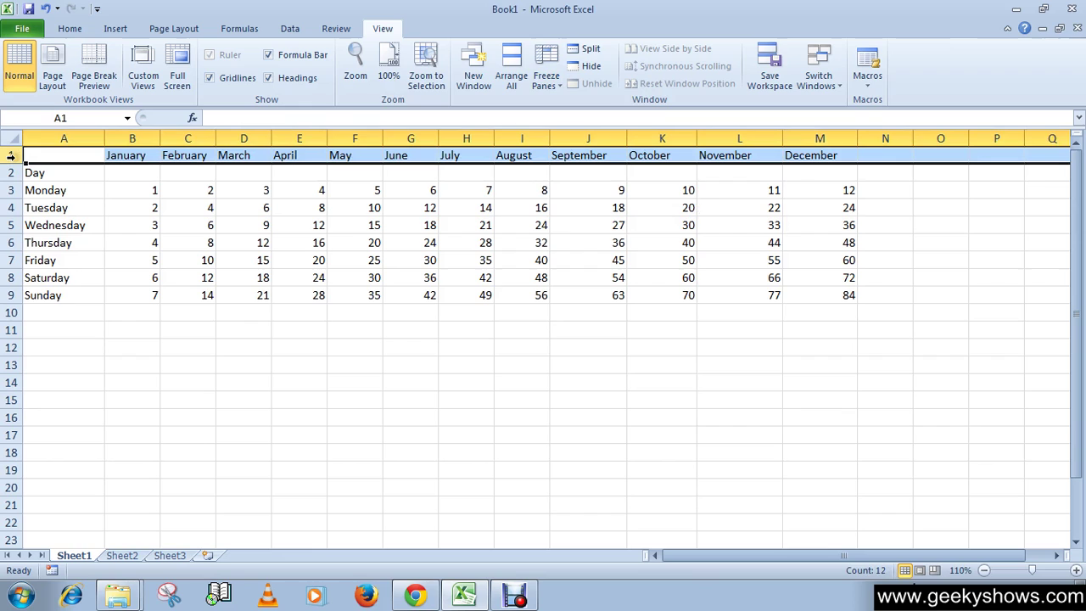
pyautogui.click(243, 344)
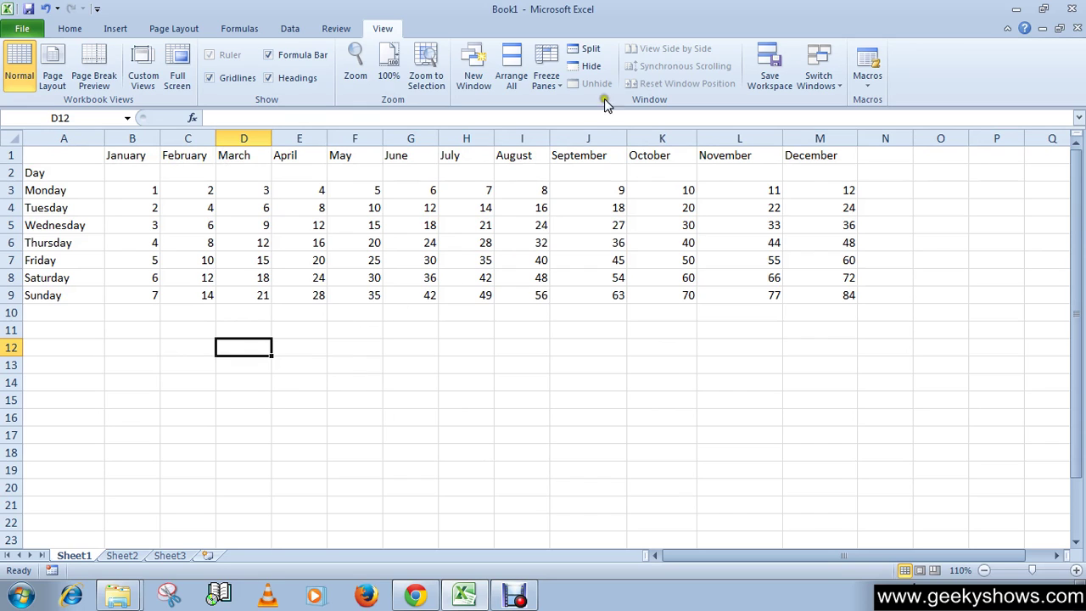
pyautogui.click(556, 82)
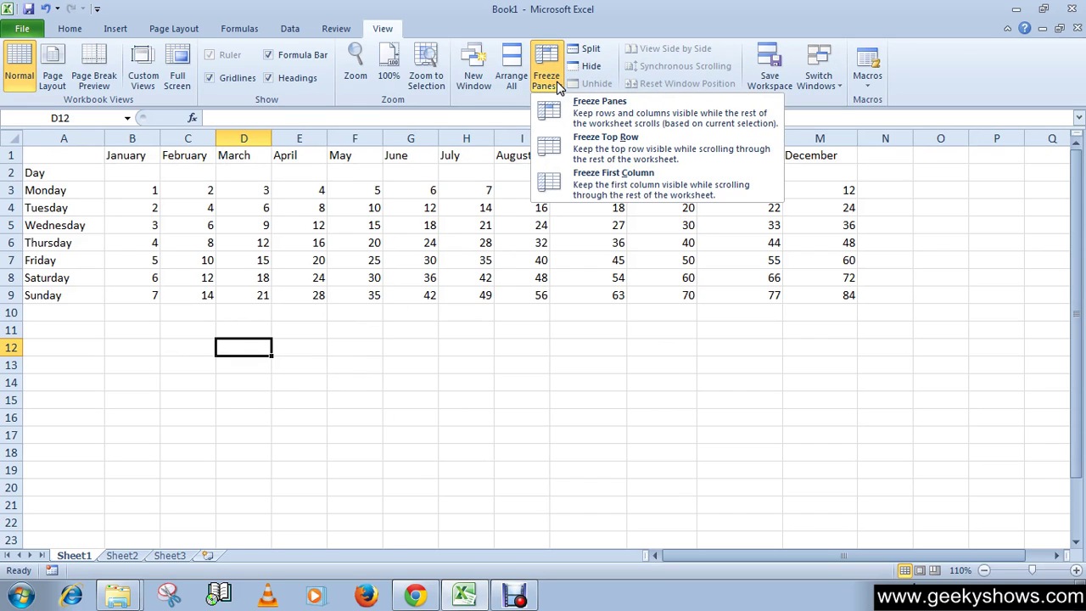
pyautogui.click(640, 152)
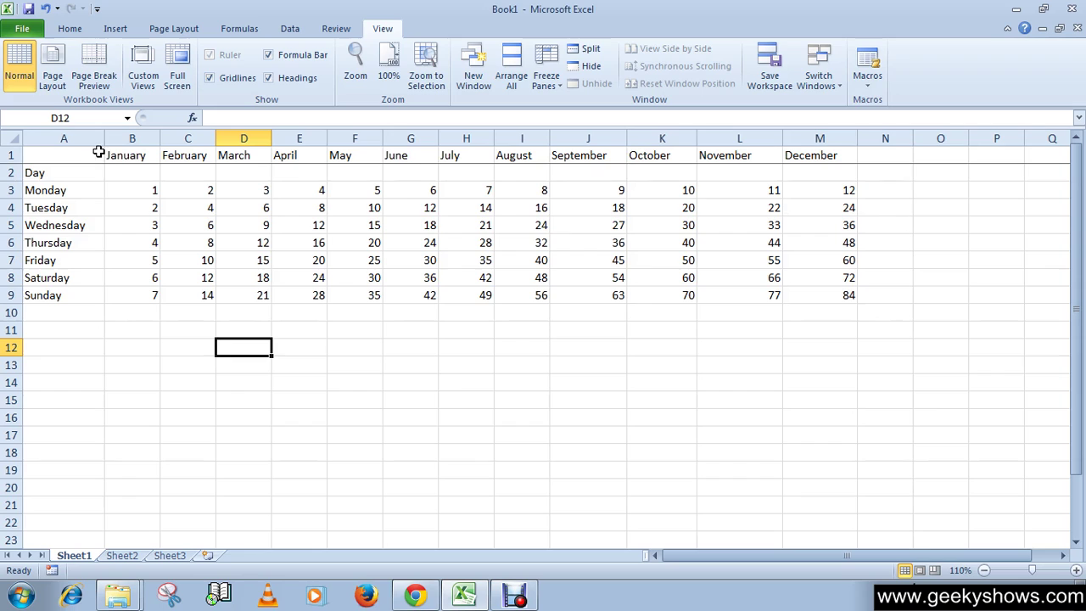
# - Scroll vertically through the sheet to check how the frozen month row behaves against the rows below it
pyautogui.click(461, 379)
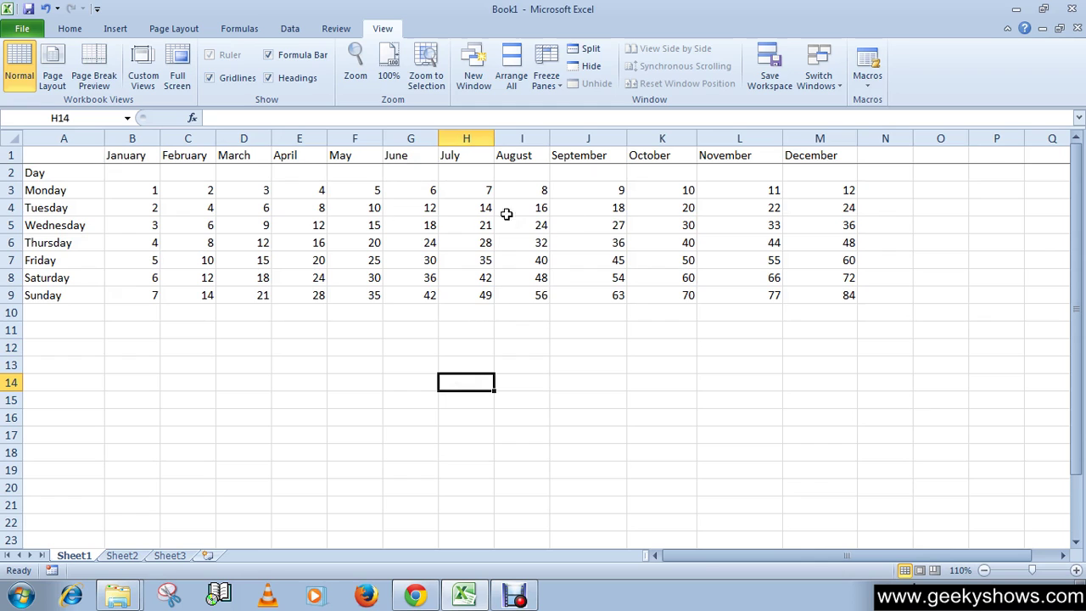
pyautogui.click(378, 427)
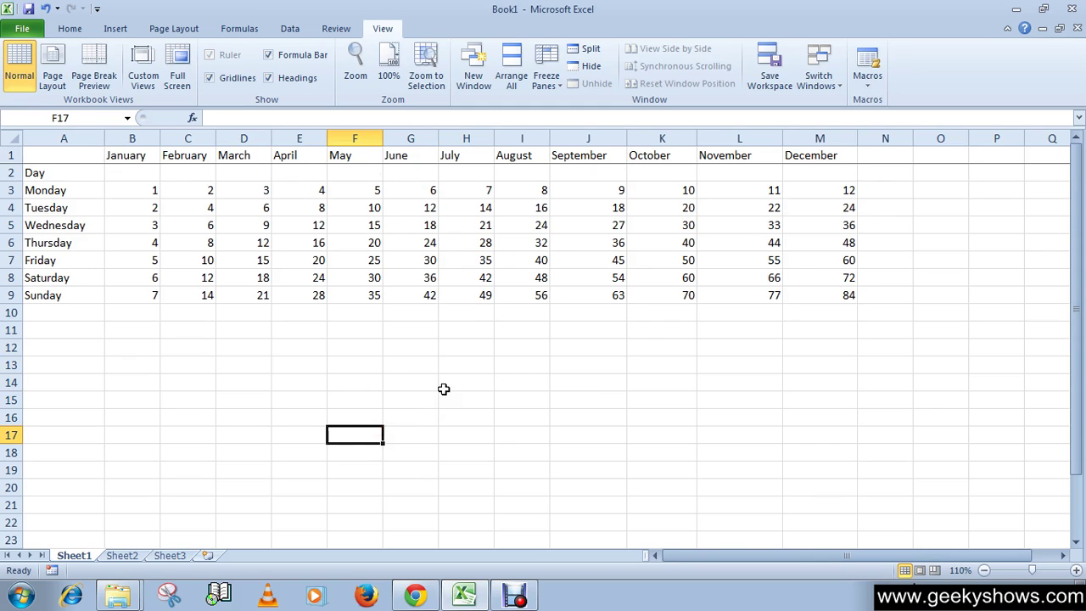
pyautogui.scroll(-4, 443, 388)
pyautogui.scroll(4, 442, 389)
pyautogui.scroll(-3, 443, 389)
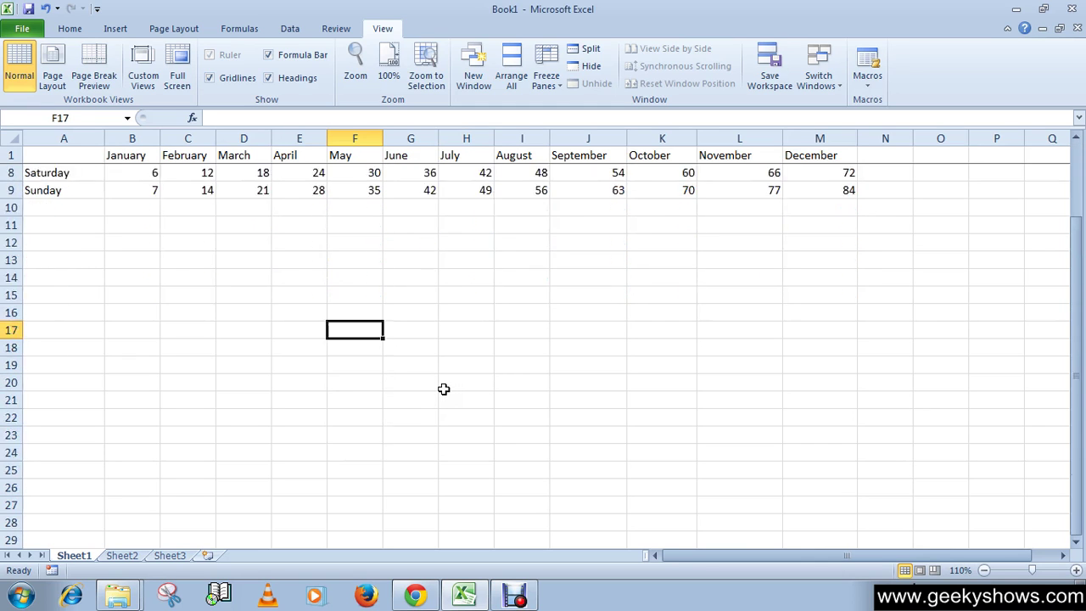
pyautogui.scroll(3, 443, 388)
pyautogui.scroll(-3, 443, 389)
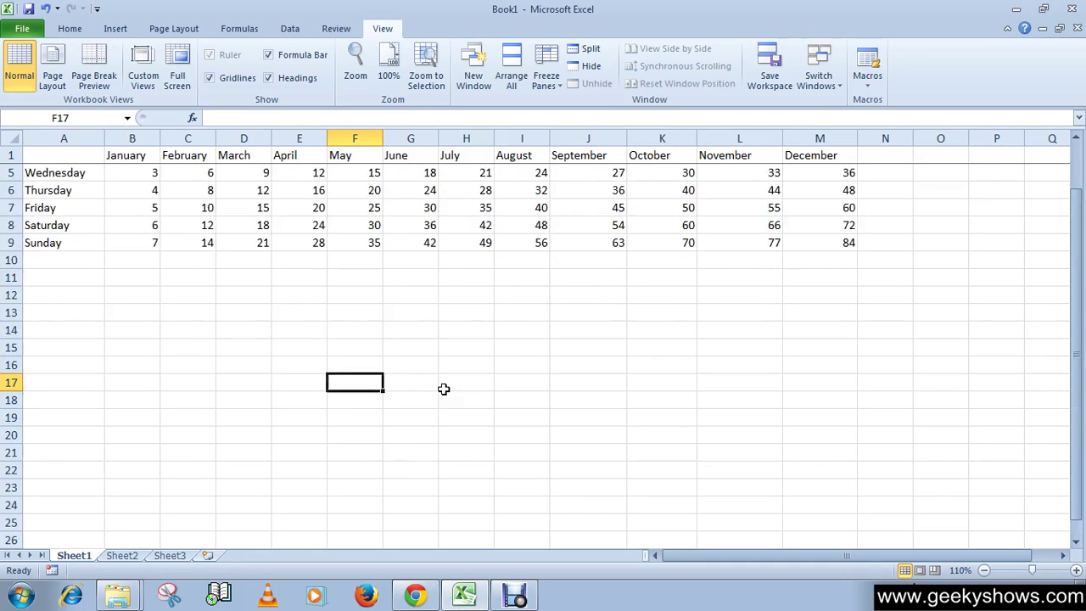
pyautogui.scroll(3, 443, 388)
pyautogui.scroll(-4, 443, 389)
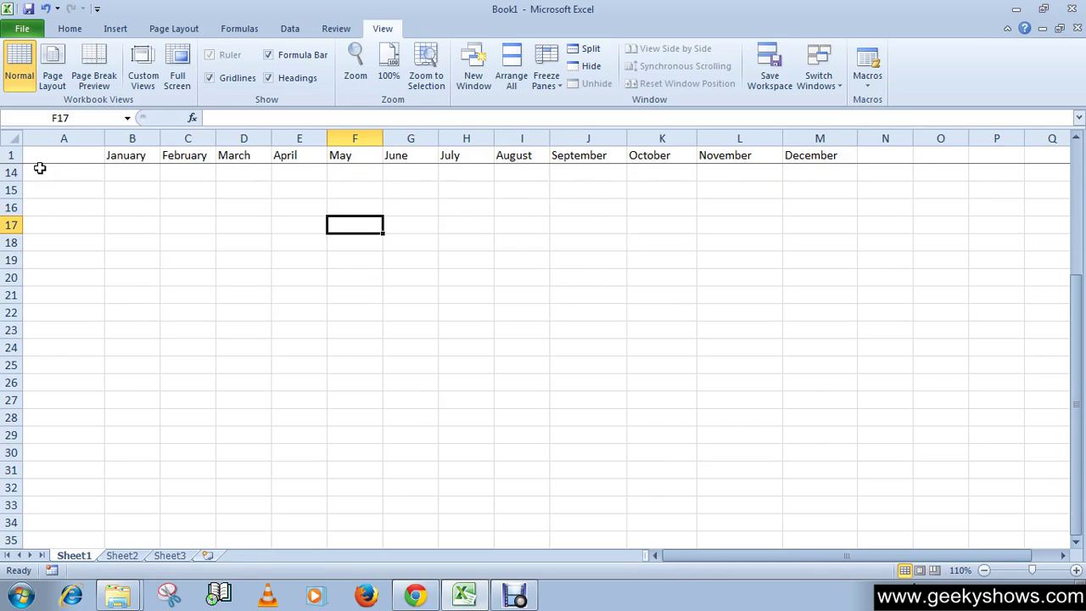
pyautogui.click(12, 157)
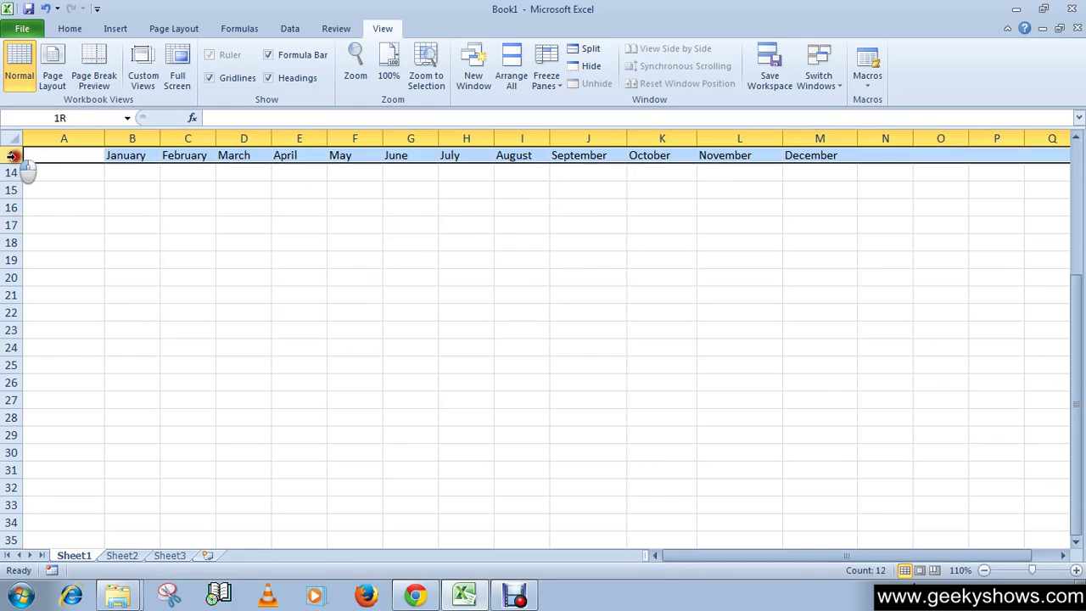
pyautogui.click(459, 424)
pyautogui.scroll(4, 407, 319)
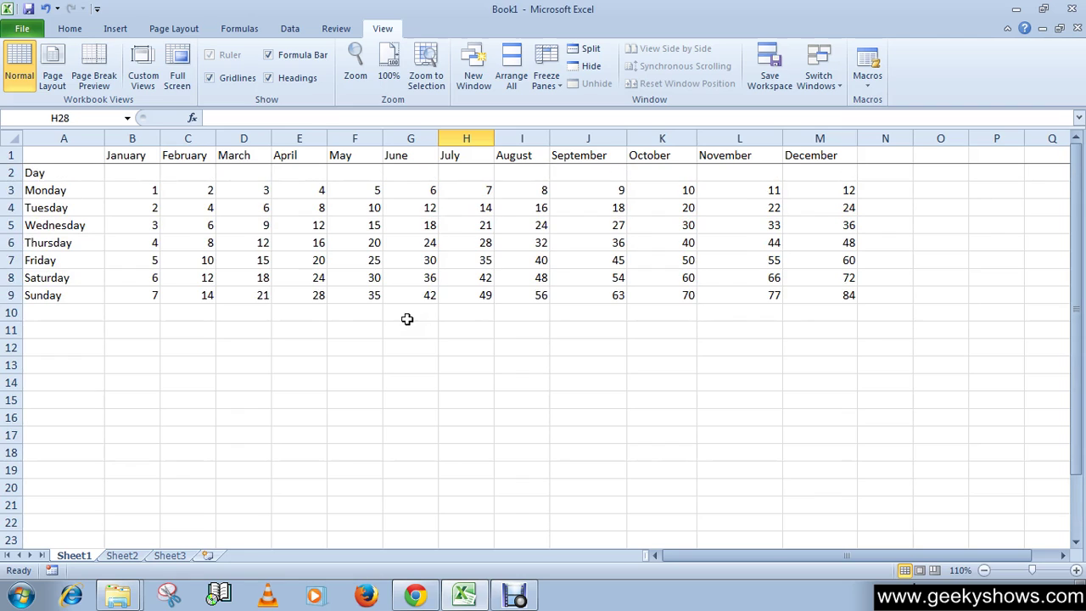
pyautogui.click(11, 156)
pyautogui.click(357, 394)
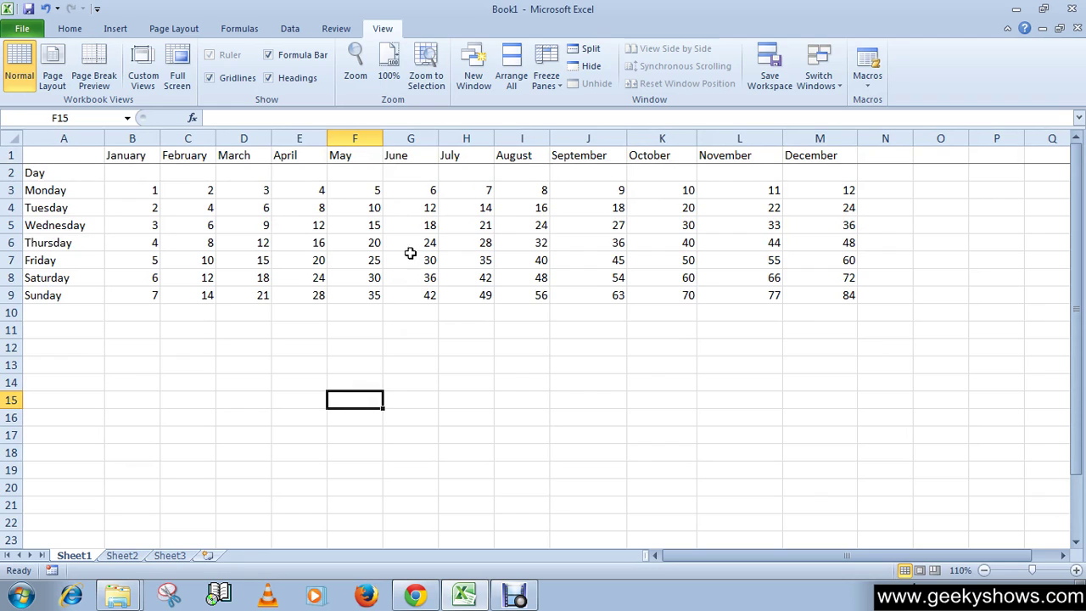
pyautogui.scroll(-3, 461, 338)
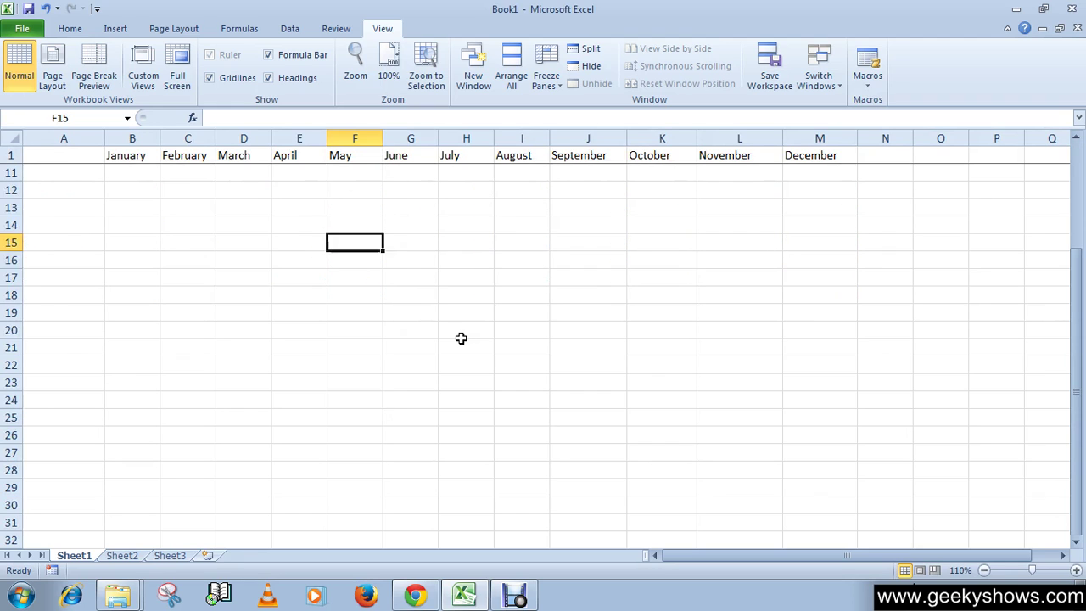
pyautogui.scroll(3, 461, 338)
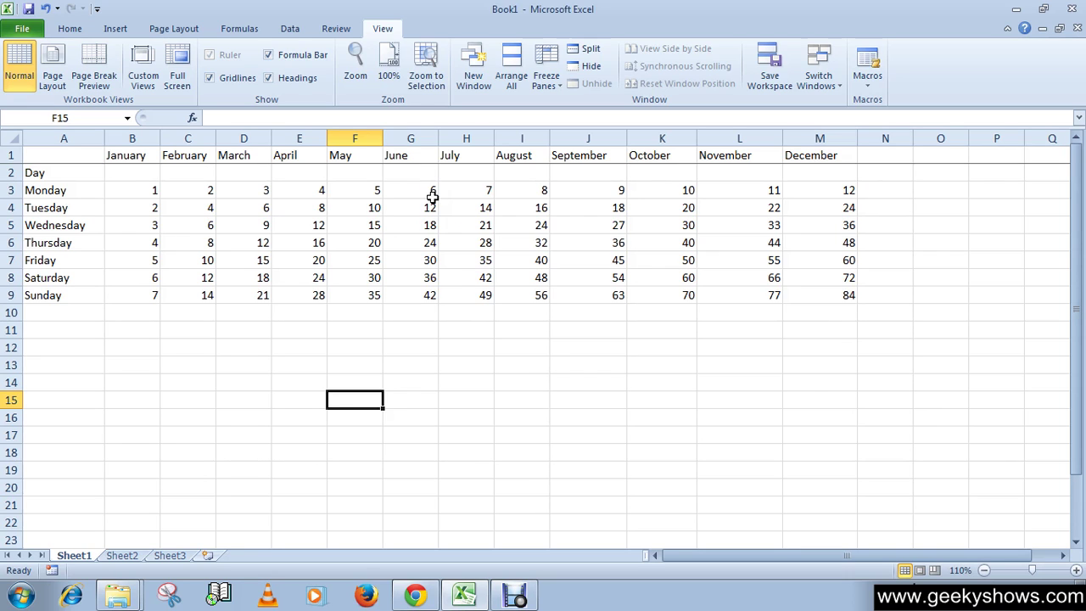
pyautogui.click(11, 153)
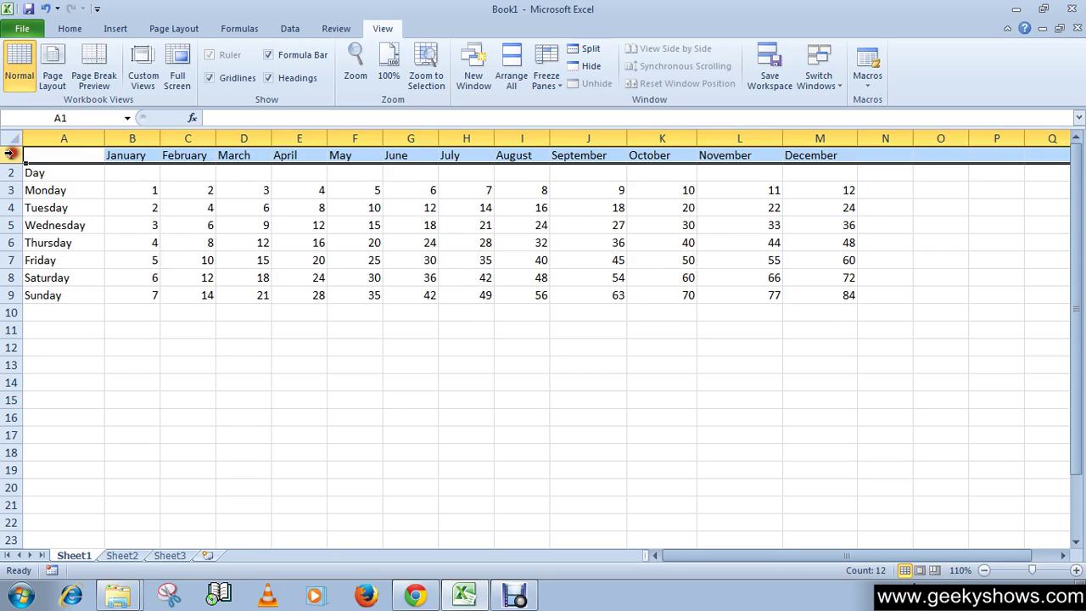
pyautogui.click(319, 295)
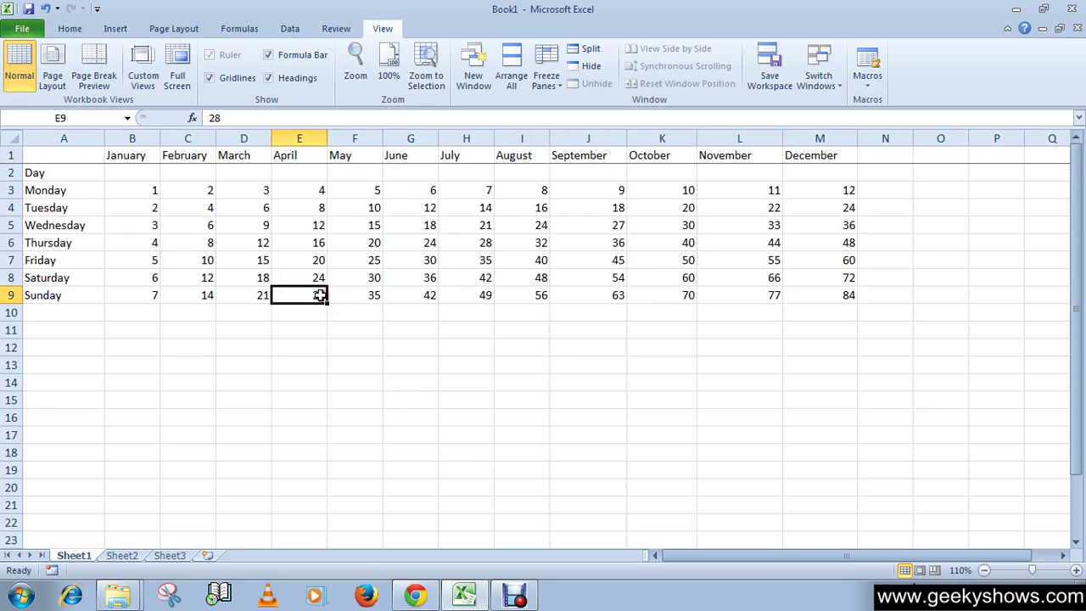
pyautogui.click(214, 342)
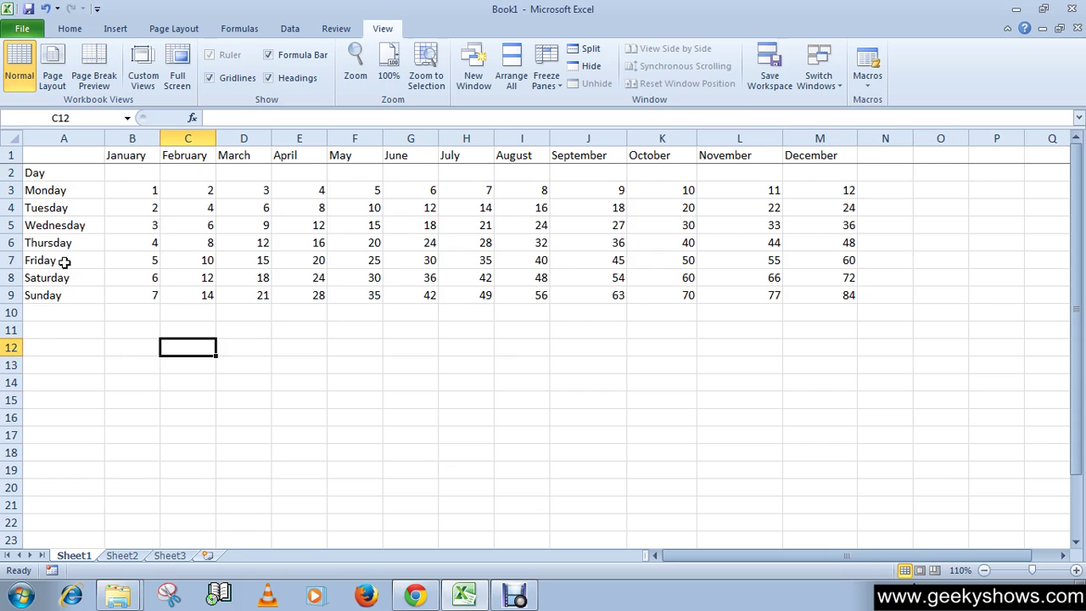
# - Freeze the first column with the weekday names and test it by scrolling the sheet horizontally
pyautogui.click(551, 75)
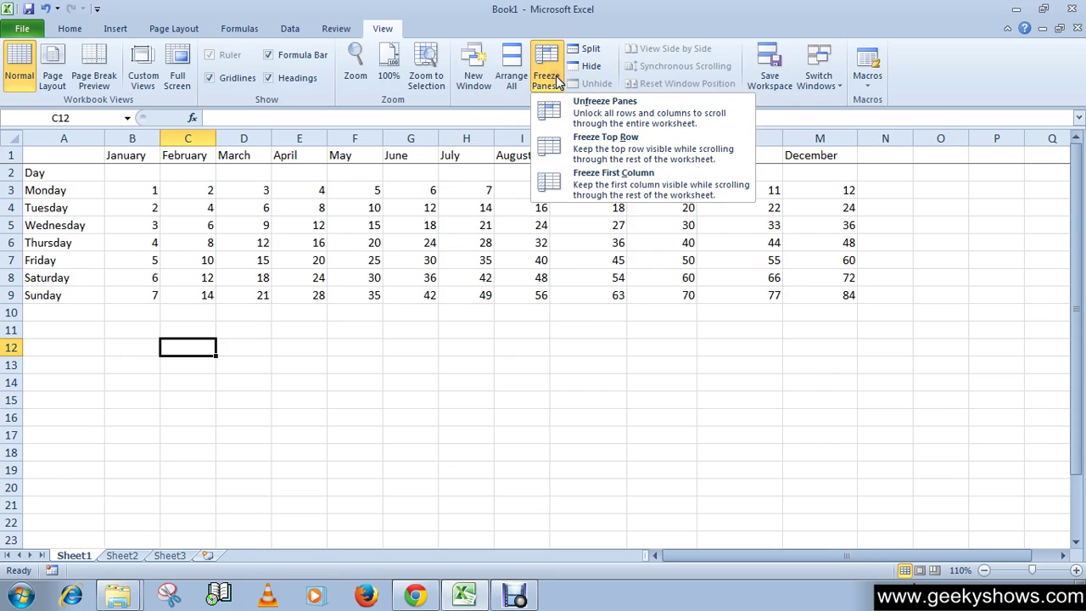
pyautogui.click(255, 397)
pyautogui.click(247, 345)
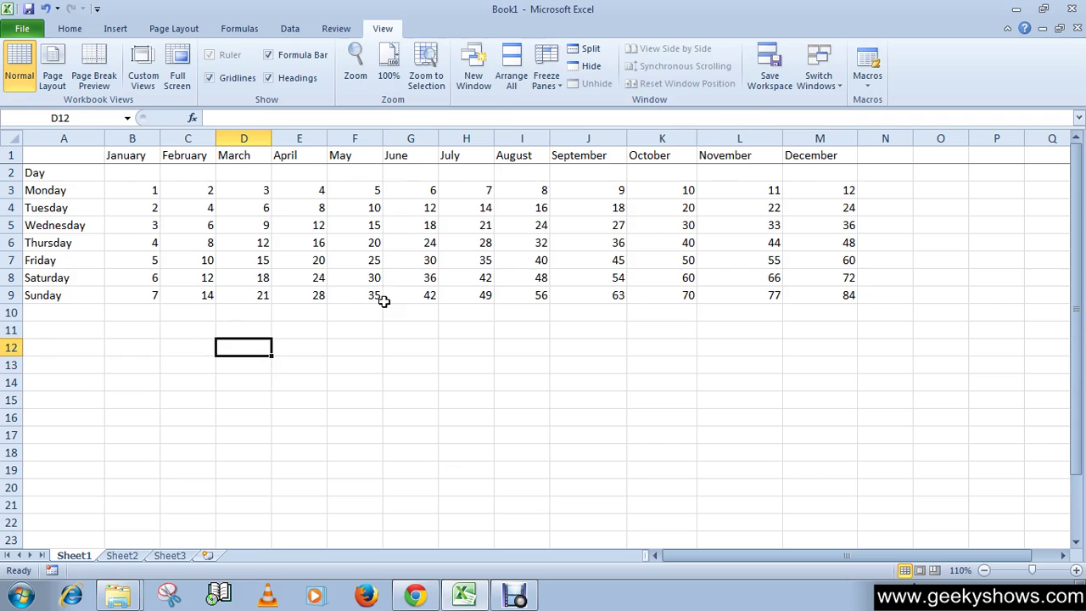
pyautogui.click(552, 82)
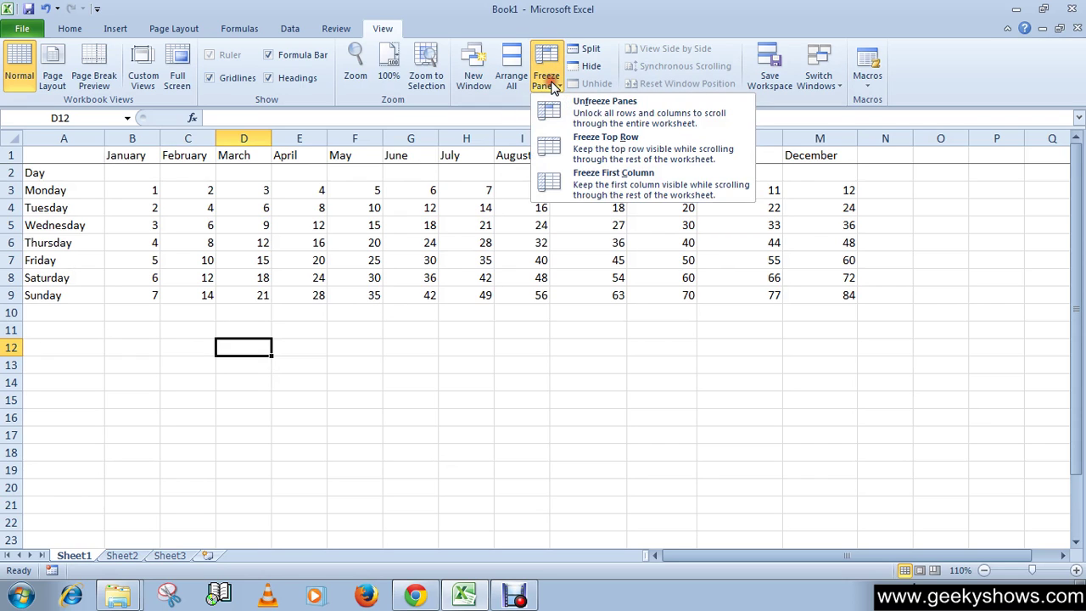
pyautogui.click(640, 188)
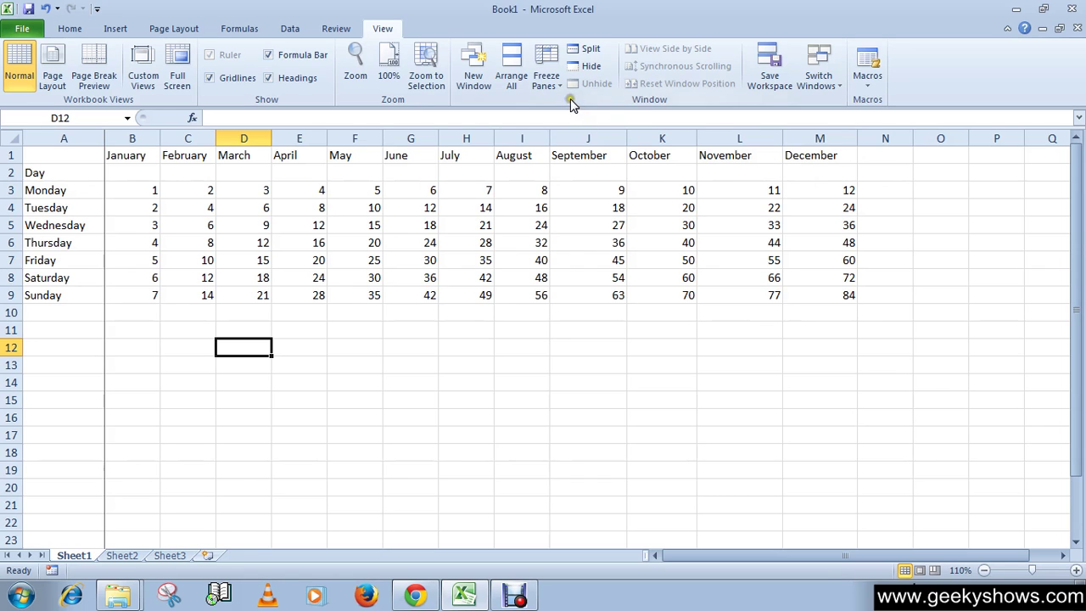
pyautogui.click(547, 78)
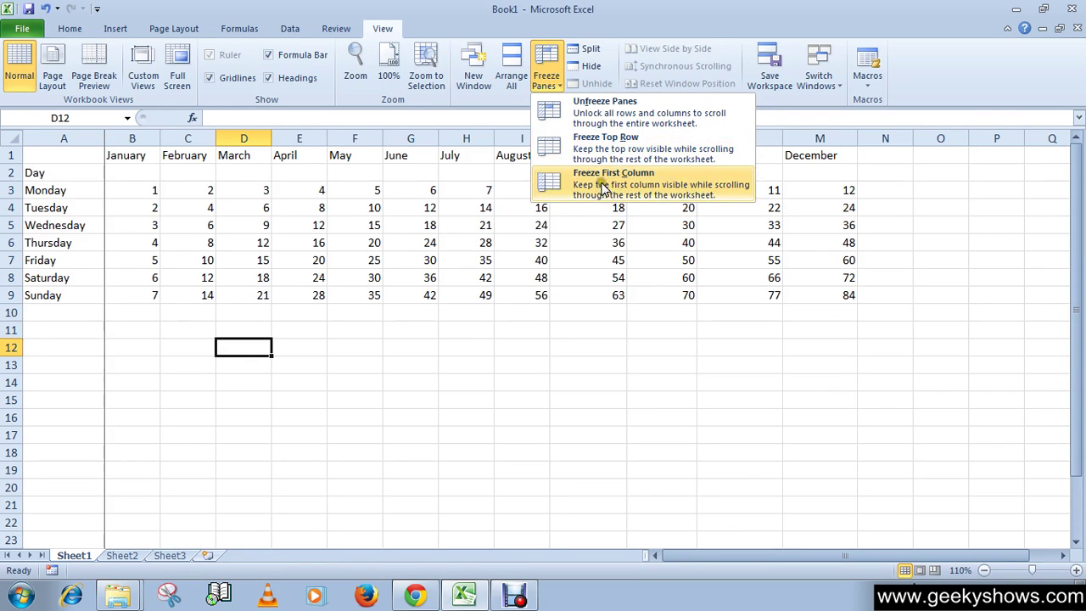
pyautogui.click(294, 350)
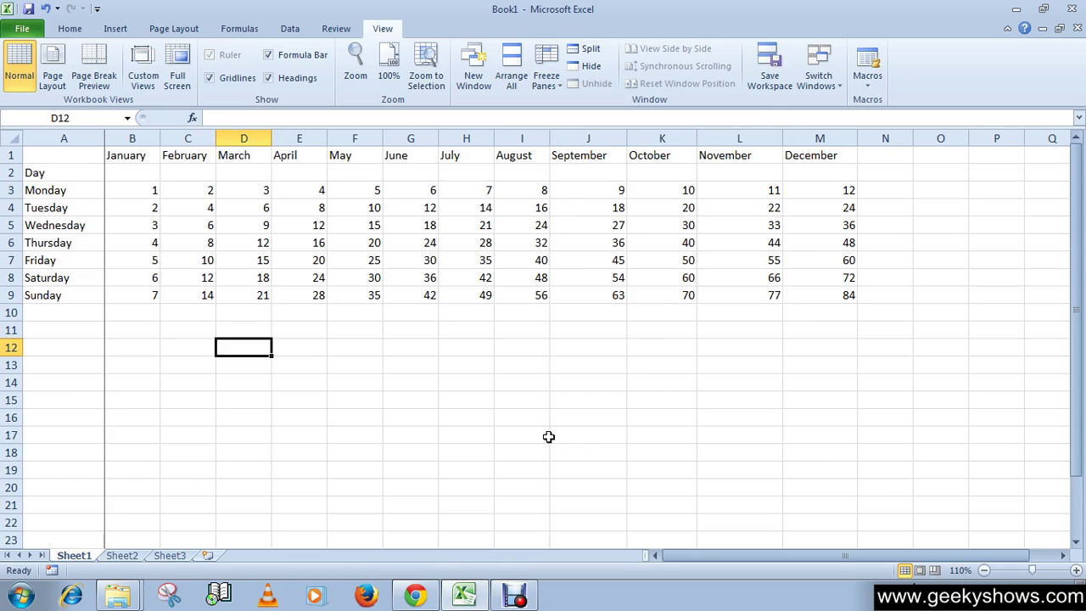
pyautogui.moveTo(706, 552); pyautogui.dragTo(661, 550)
# - Unfreeze the panes on Sheet1
pyautogui.click(302, 382)
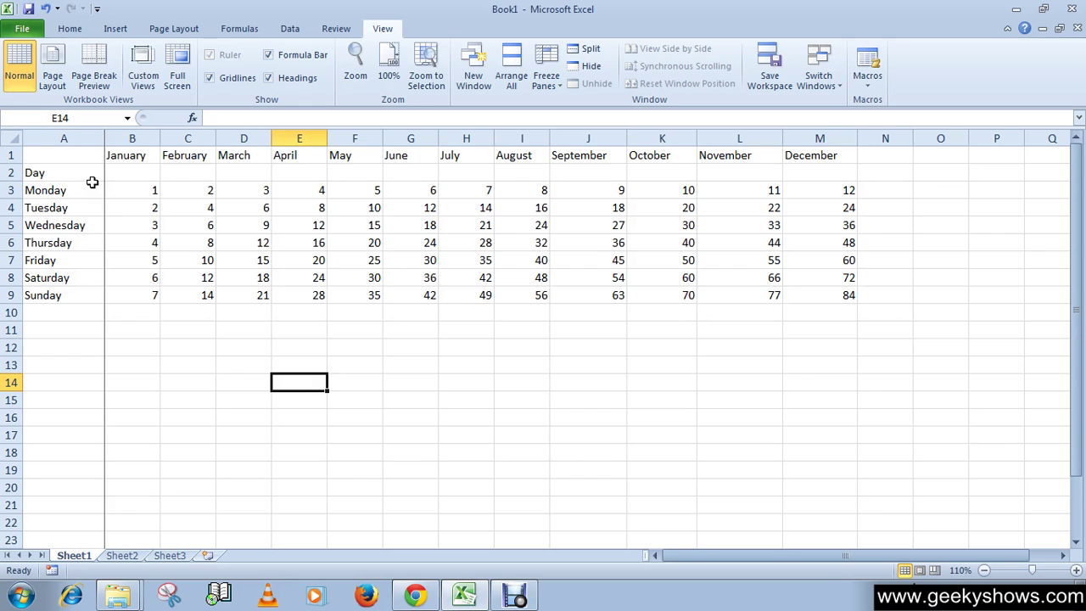
pyautogui.click(553, 78)
pyautogui.click(577, 104)
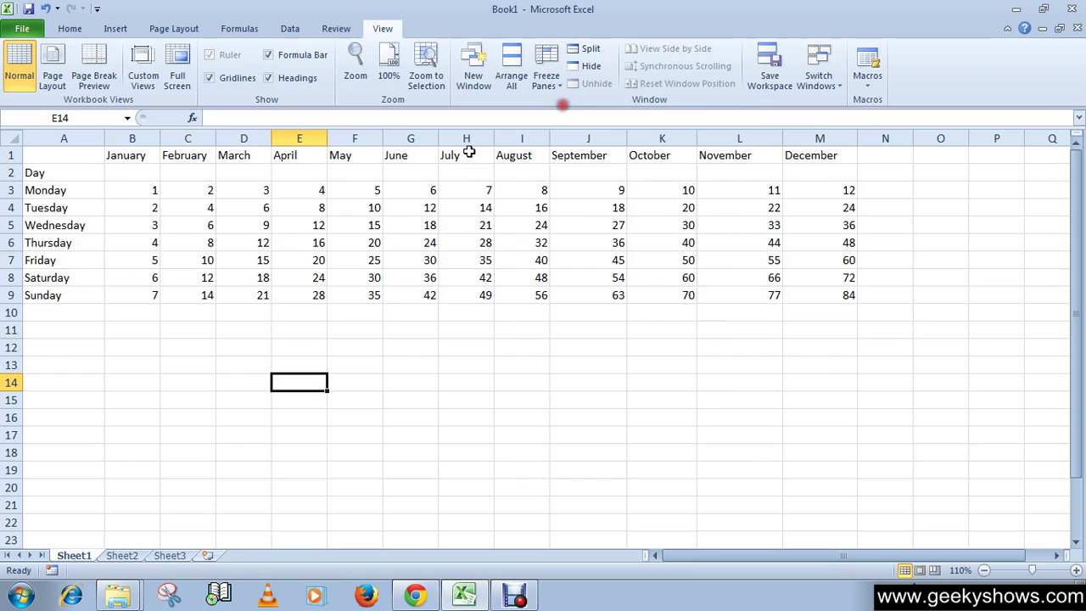
# - Freeze the month heading row 1 and weekday column A together, using cell B2 as the freeze point
pyautogui.click(127, 174)
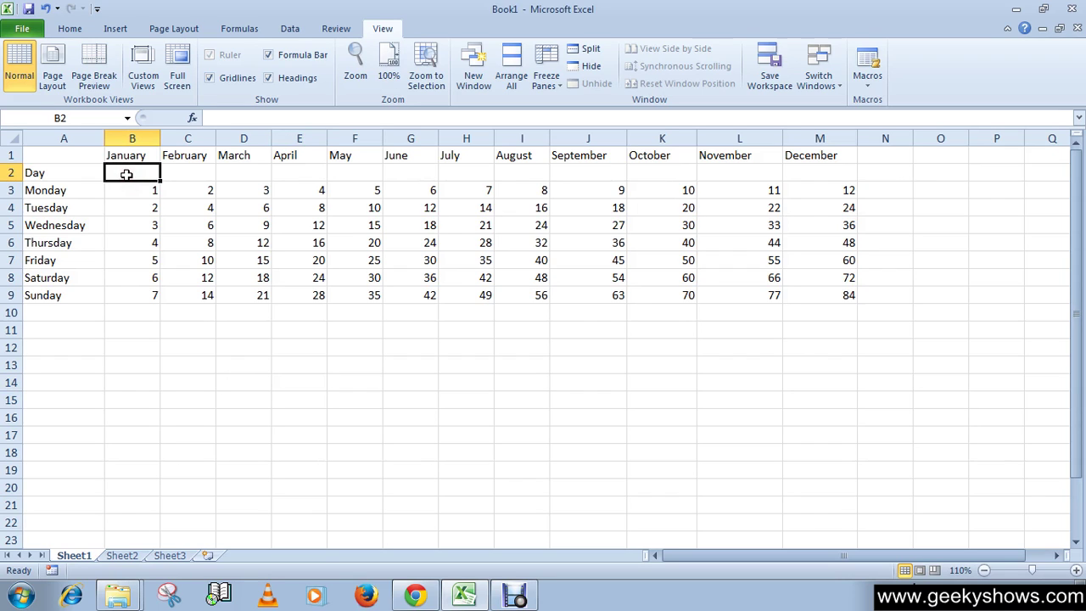
pyautogui.click(22, 155)
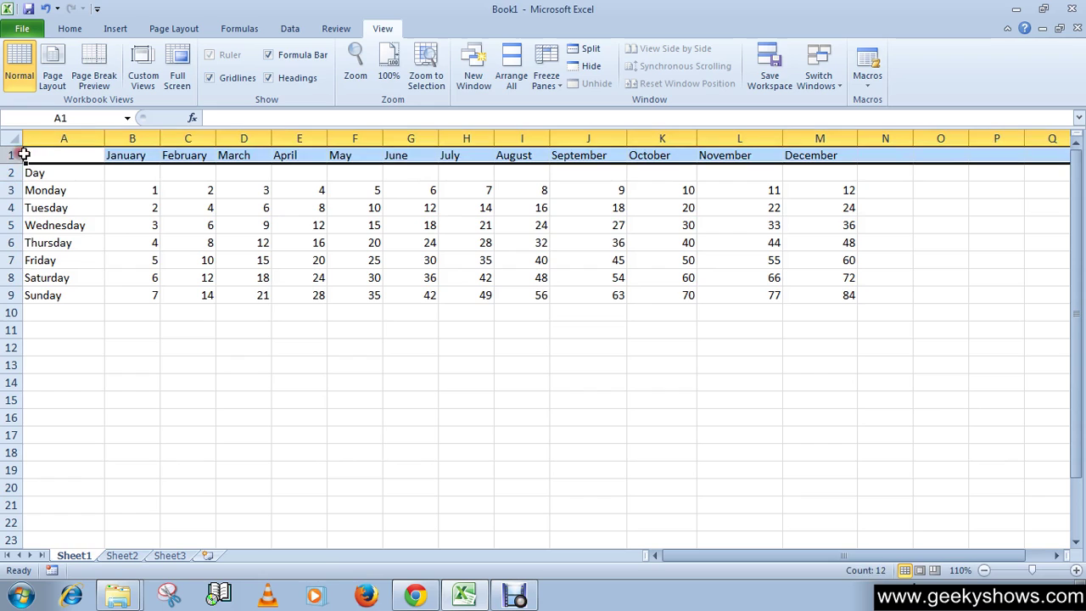
pyautogui.click(68, 138)
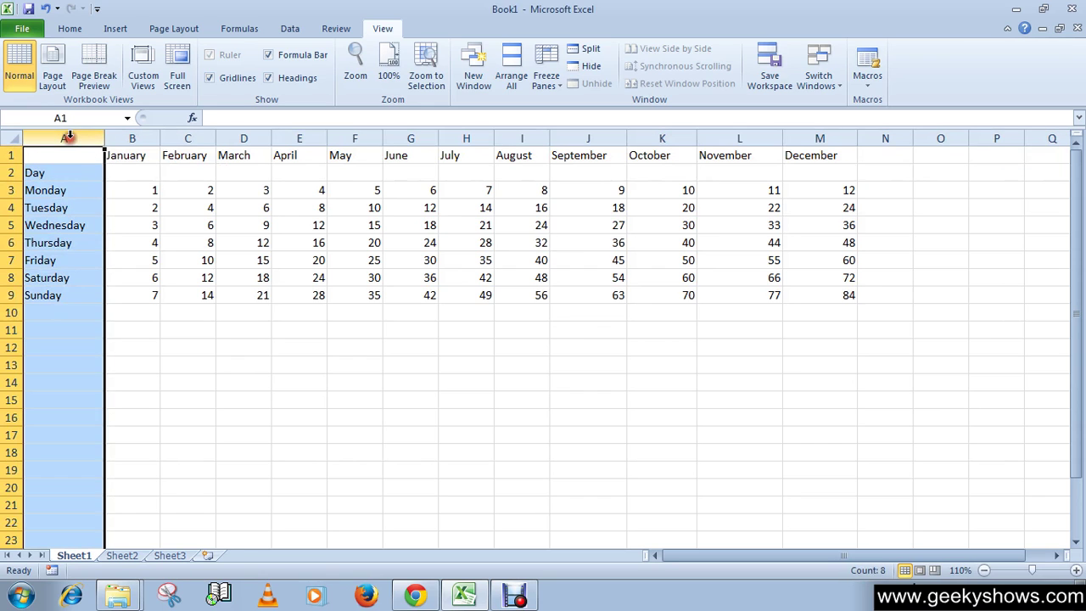
pyautogui.click(124, 173)
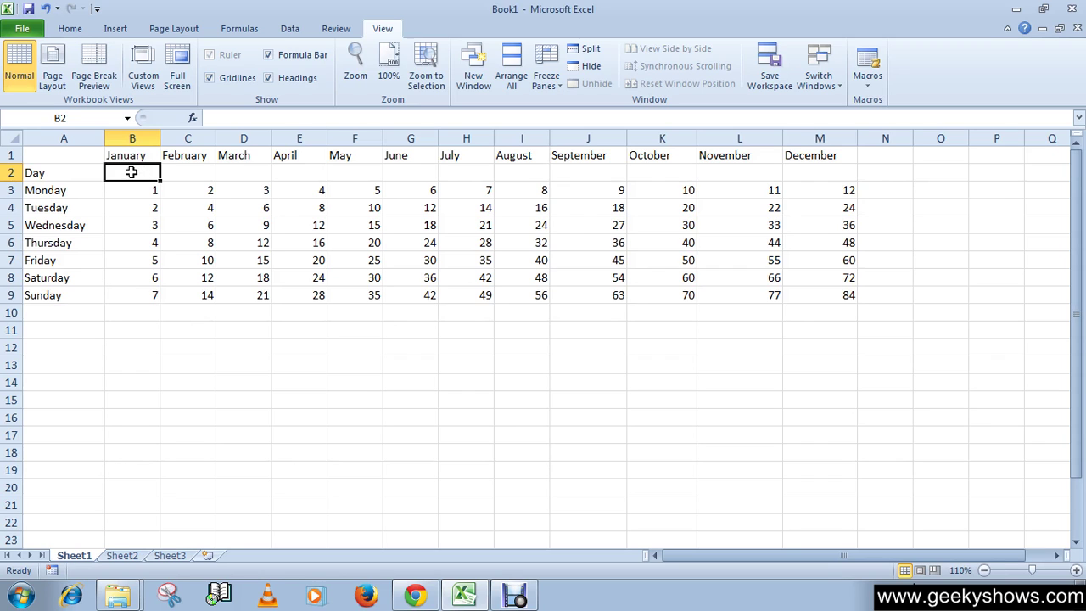
pyautogui.click(12, 155)
pyautogui.click(123, 172)
pyautogui.click(56, 136)
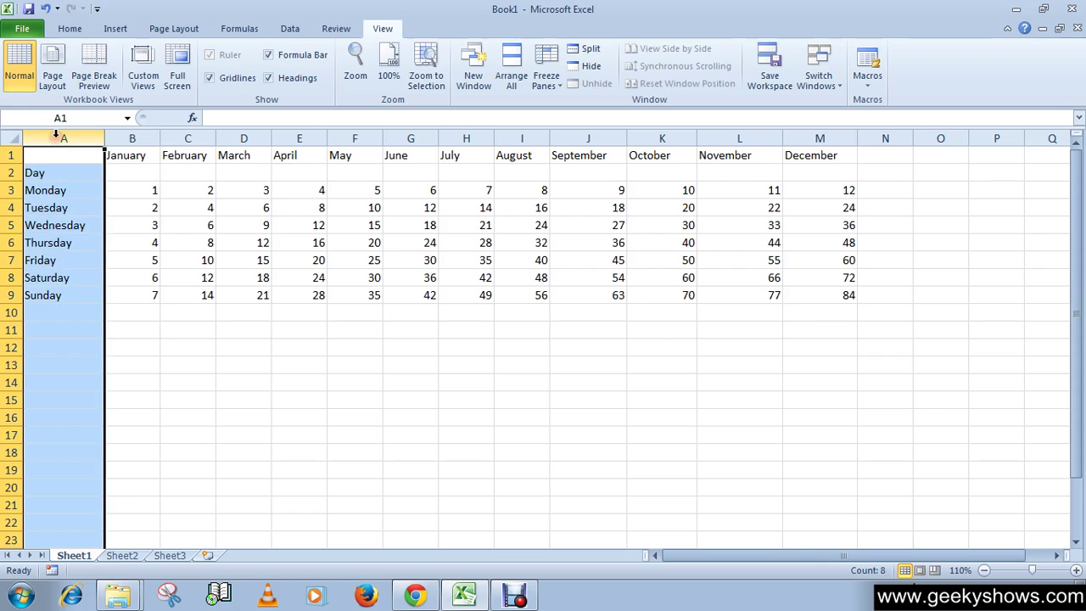
pyautogui.click(71, 173)
pyautogui.click(125, 175)
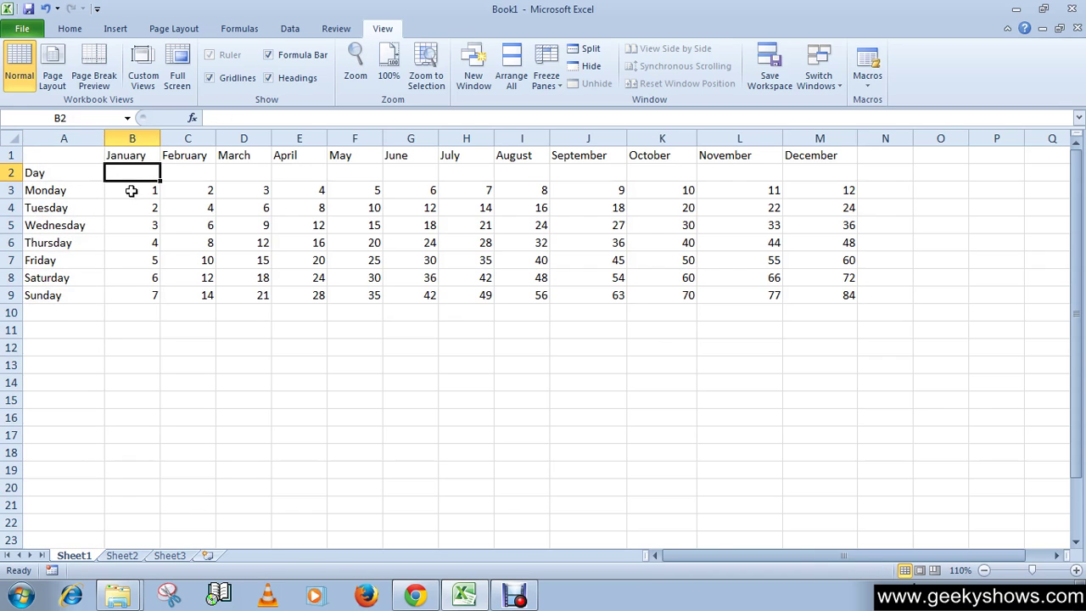
pyautogui.click(551, 89)
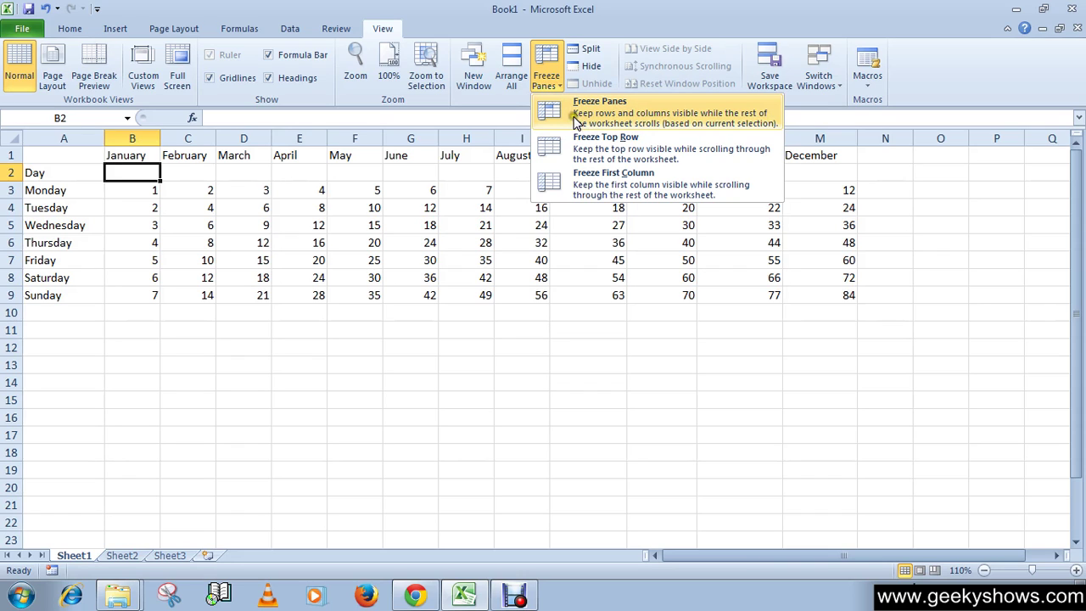
pyautogui.click(638, 126)
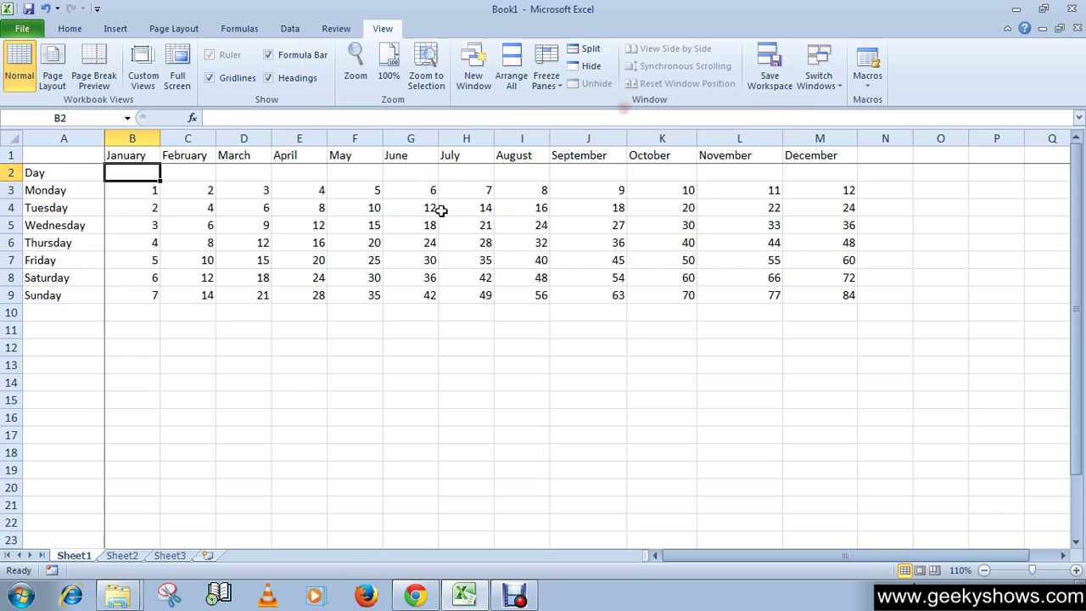
# - Scroll the sheet vertically and horizontally to check how the frozen month row and weekday column behave together
pyautogui.click(261, 297)
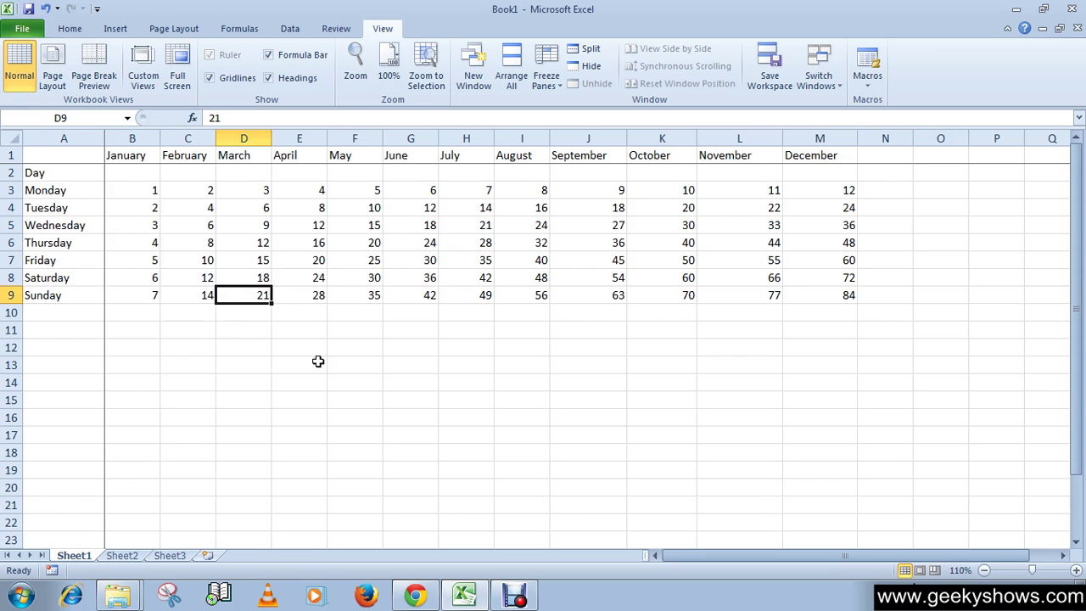
pyautogui.scroll(-1, 318, 362)
pyautogui.scroll(-4, 318, 361)
pyautogui.scroll(5, 318, 361)
pyautogui.scroll(-9, 319, 362)
pyautogui.scroll(3, 318, 361)
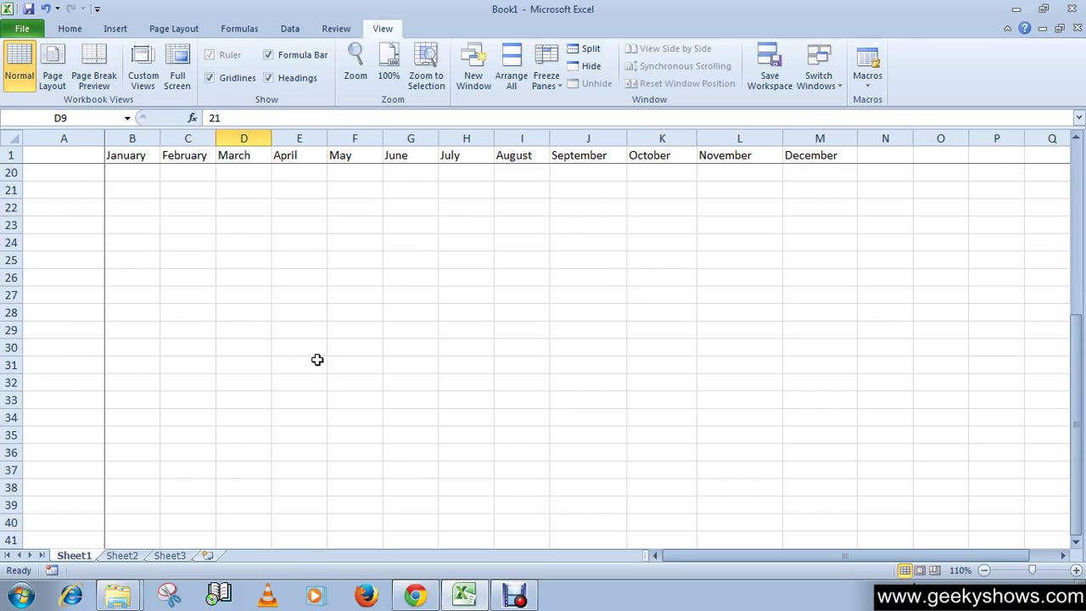
pyautogui.scroll(3, 317, 360)
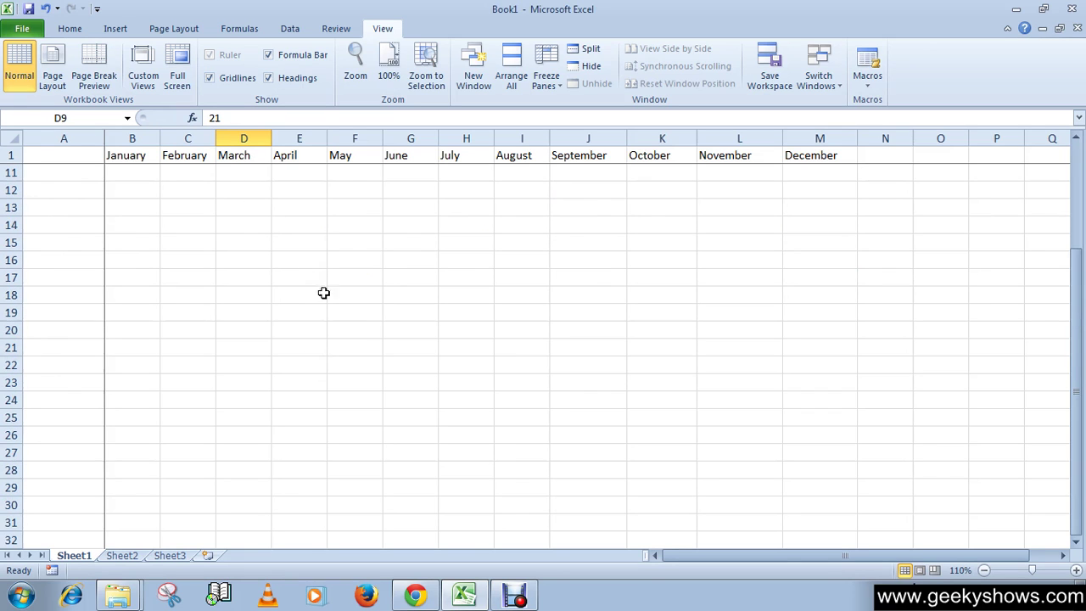
pyautogui.scroll(3, 359, 332)
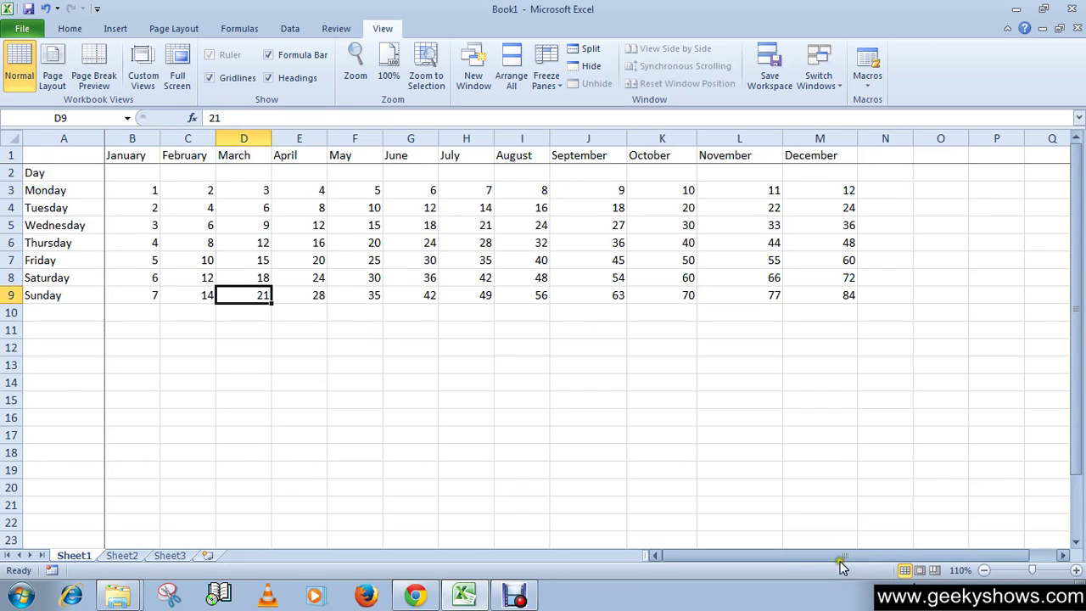
pyautogui.moveTo(840, 561)
pyautogui.mouseDown()
pyautogui.moveTo(853, 555)
pyautogui.moveTo(775, 552)
pyautogui.moveTo(844, 555)
pyautogui.mouseUp()
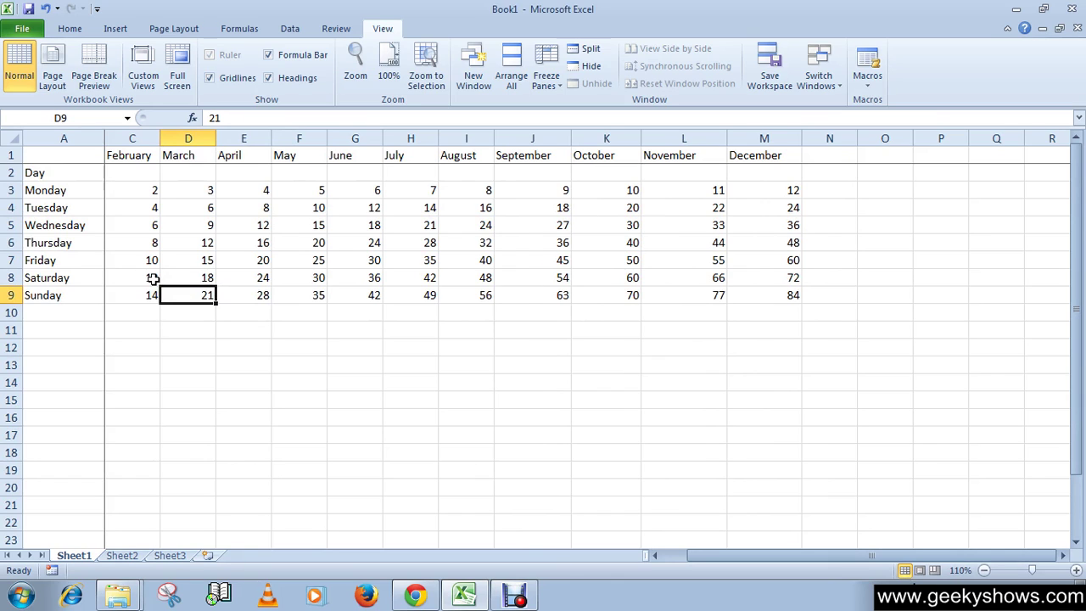
pyautogui.click(222, 191)
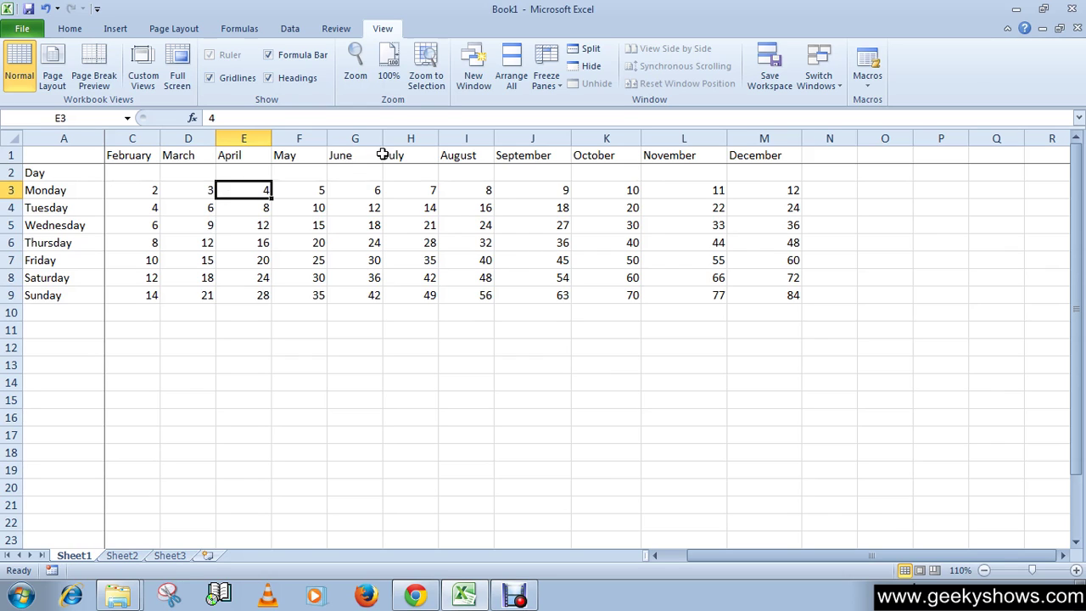
# - Unfreeze the combined row and column panes and test scrolling the sheet in both directions
pyautogui.click(553, 83)
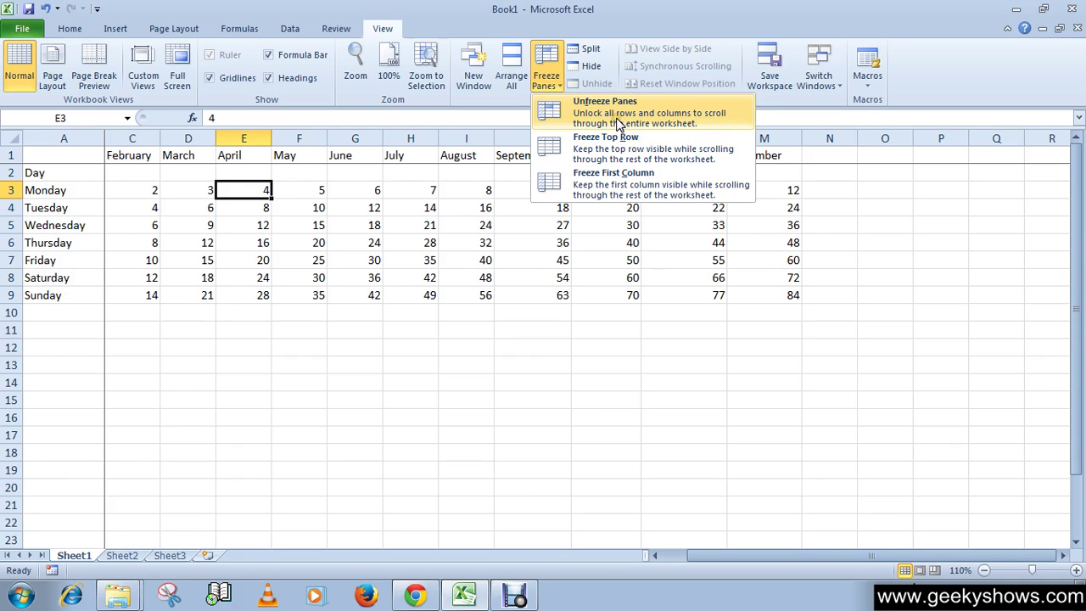
pyautogui.click(617, 124)
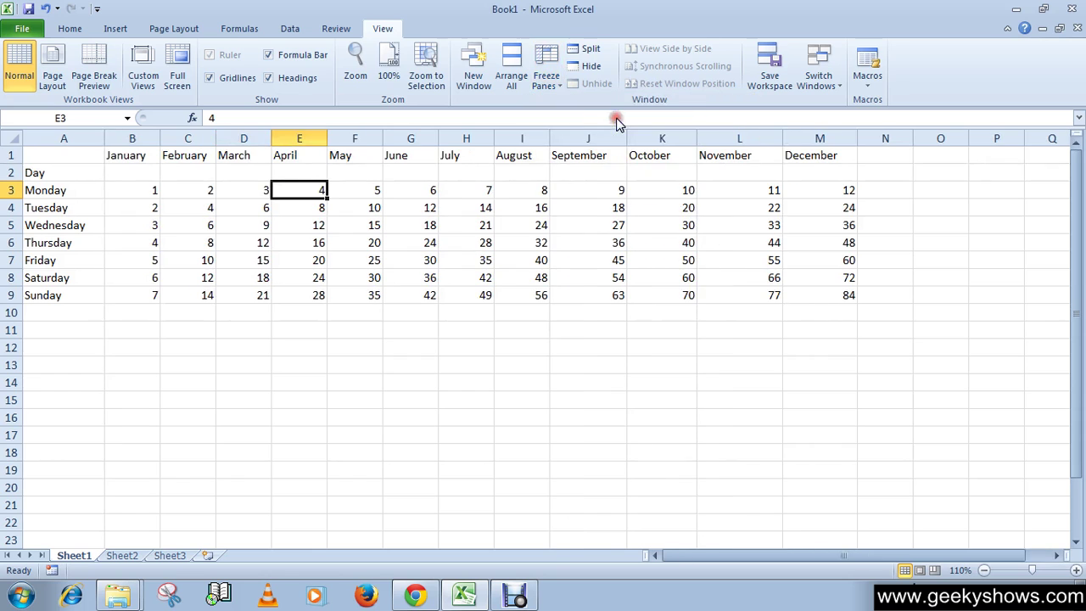
pyautogui.scroll(-5, 161, 274)
pyautogui.scroll(4, 161, 289)
pyautogui.scroll(1, 161, 289)
pyautogui.moveTo(710, 556); pyautogui.dragTo(678, 529)
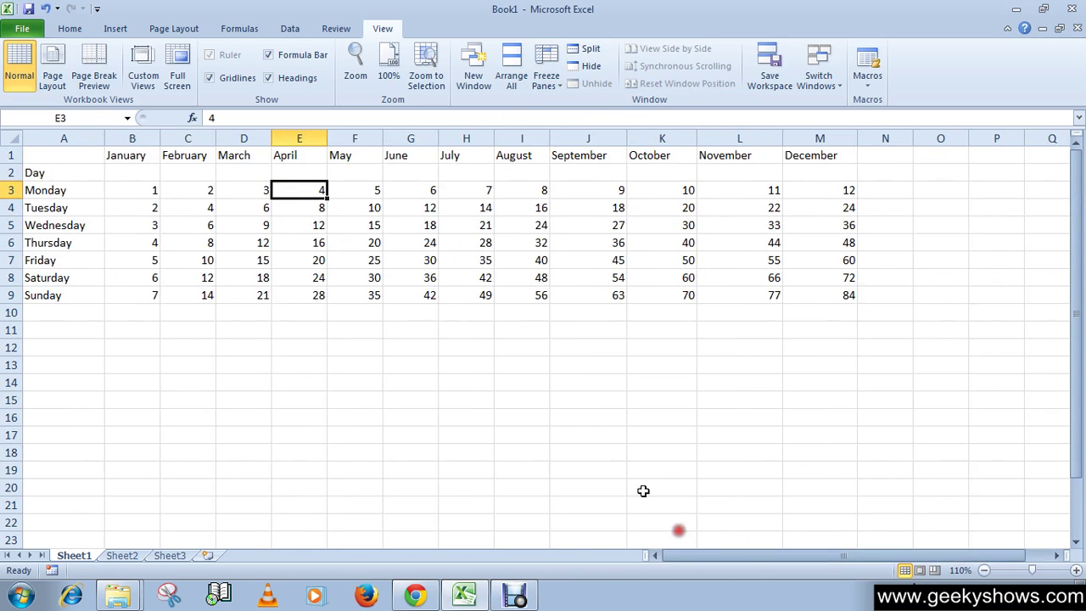